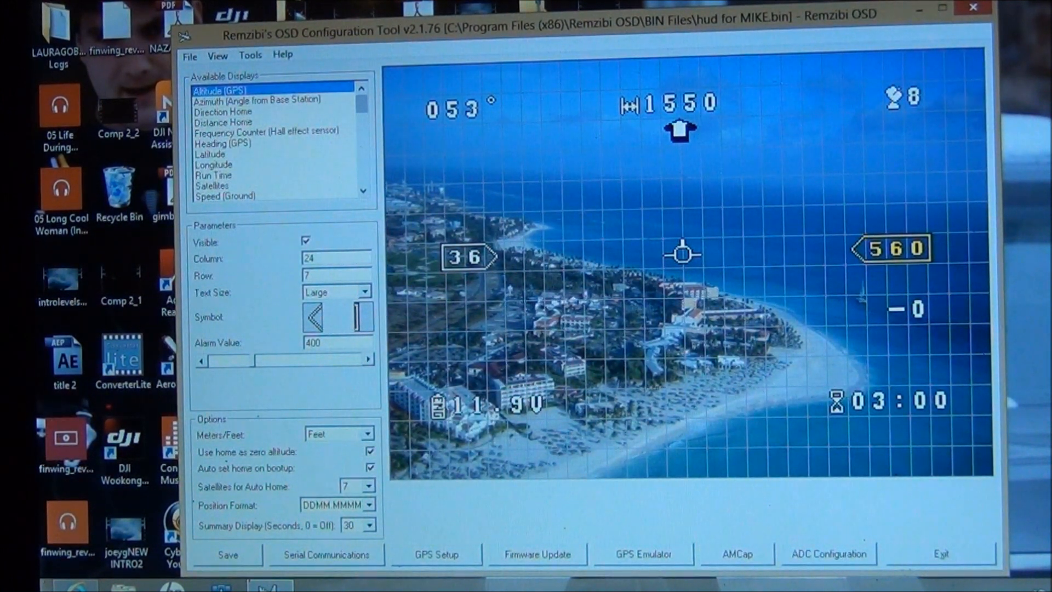
Look at the Serial Functions dialog and close it without changes
click(333, 560)
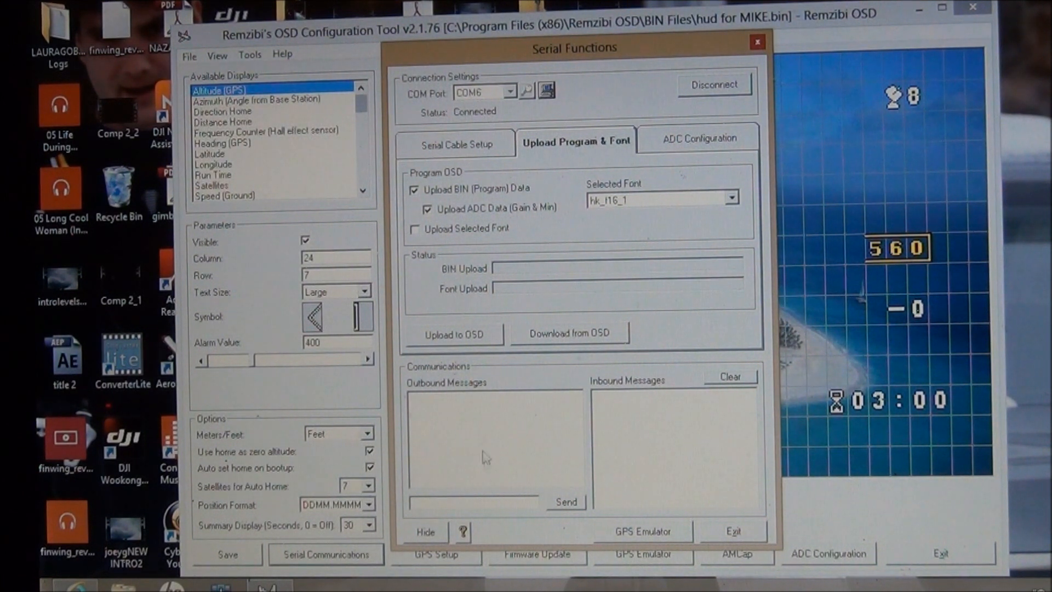
click(718, 534)
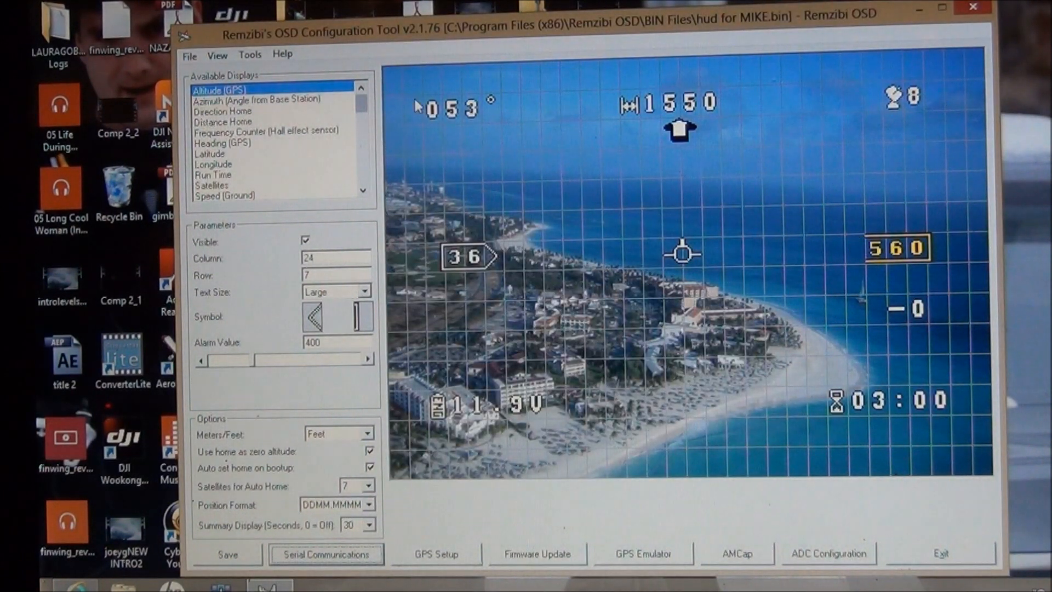
Load HUD Style.bin as the HUD file via Load BIN File
click(191, 55)
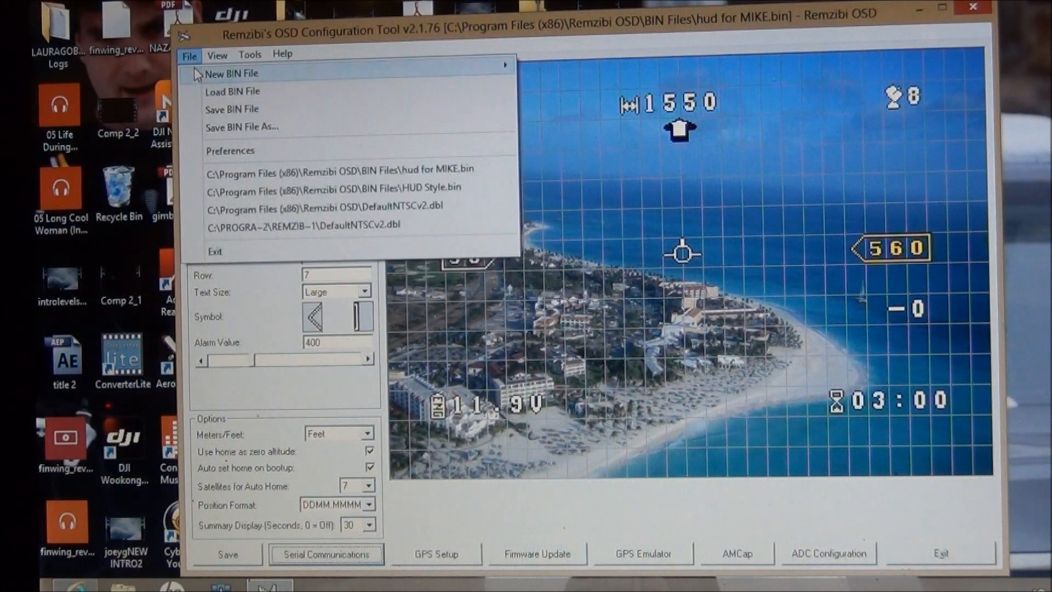
click(204, 91)
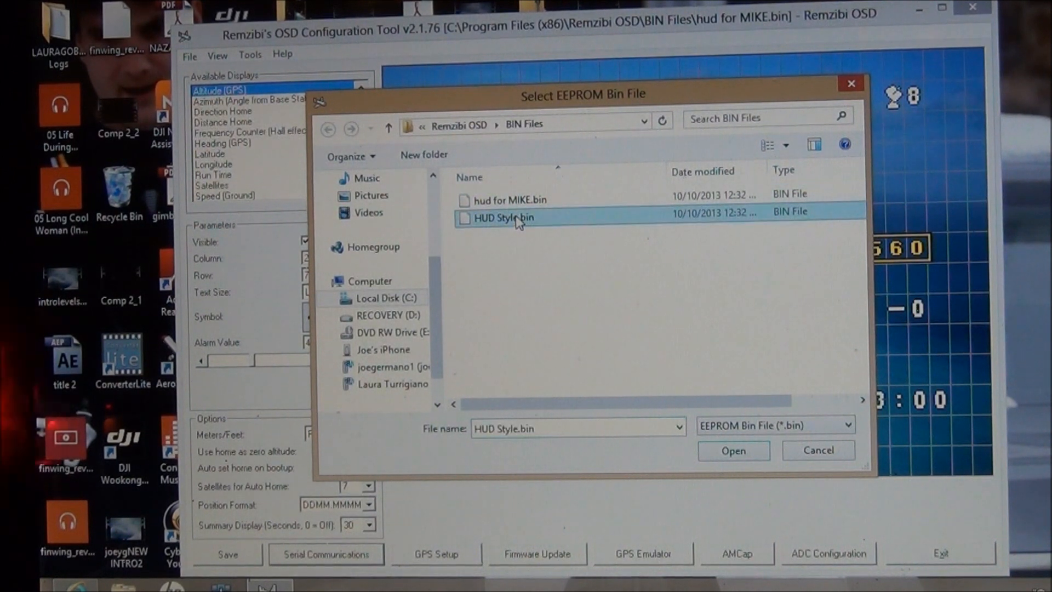
click(728, 452)
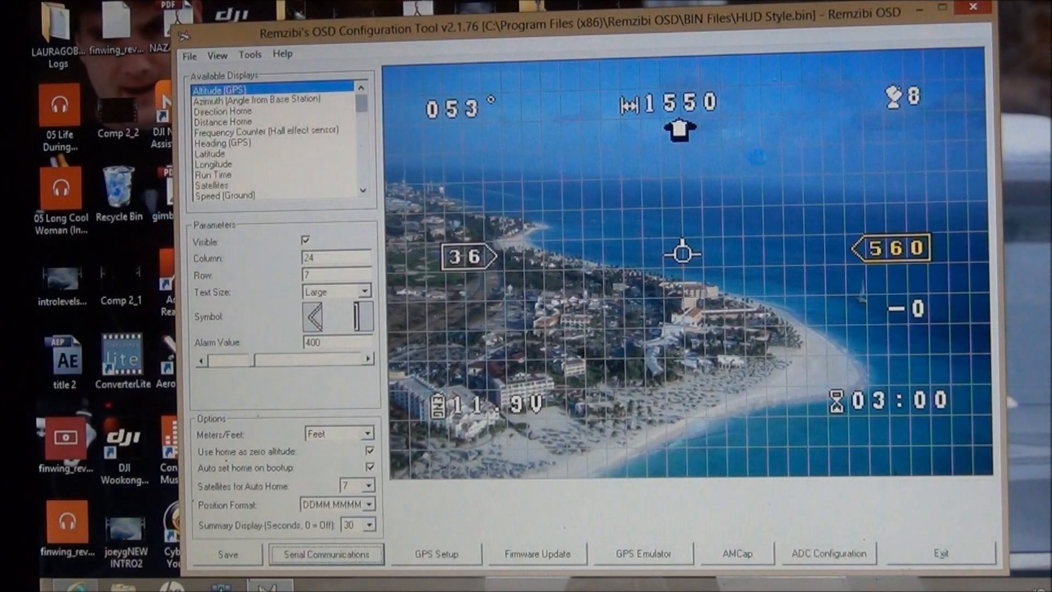
Reload hud for MIKE.bin as the working HUD file
click(190, 55)
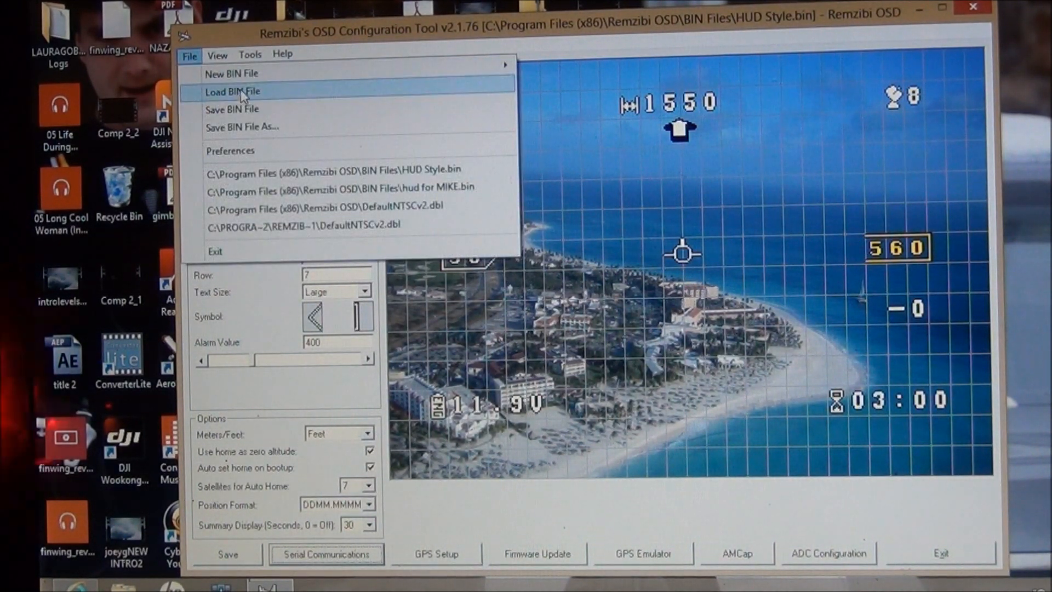
click(241, 90)
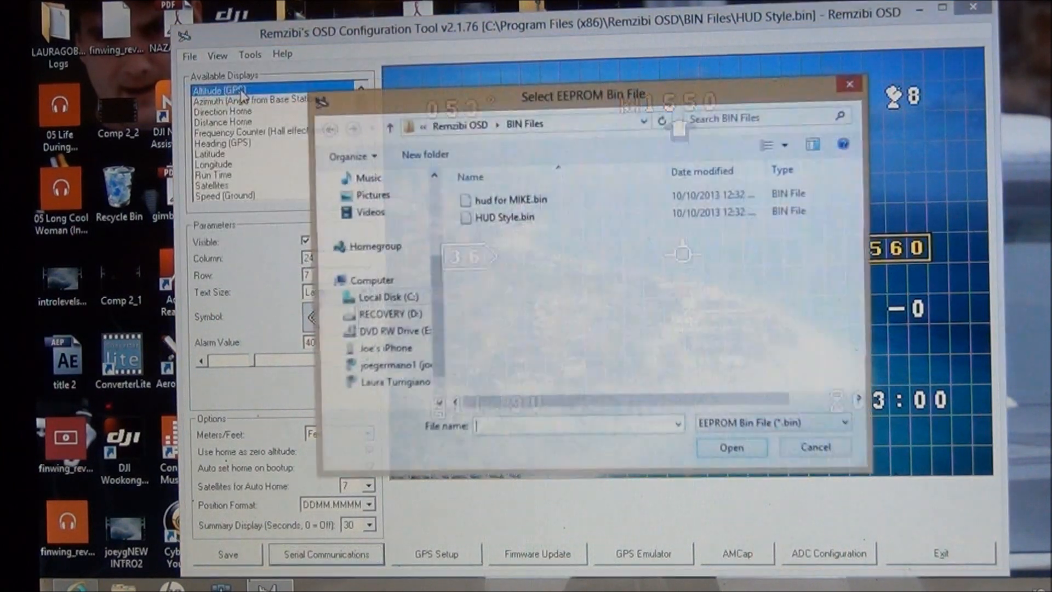
click(510, 200)
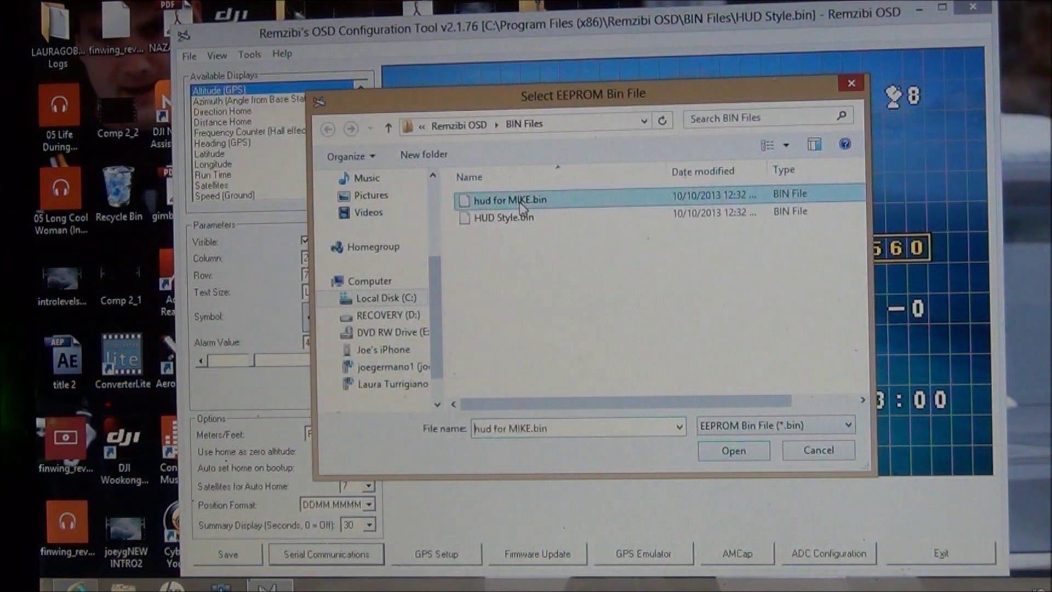
click(733, 451)
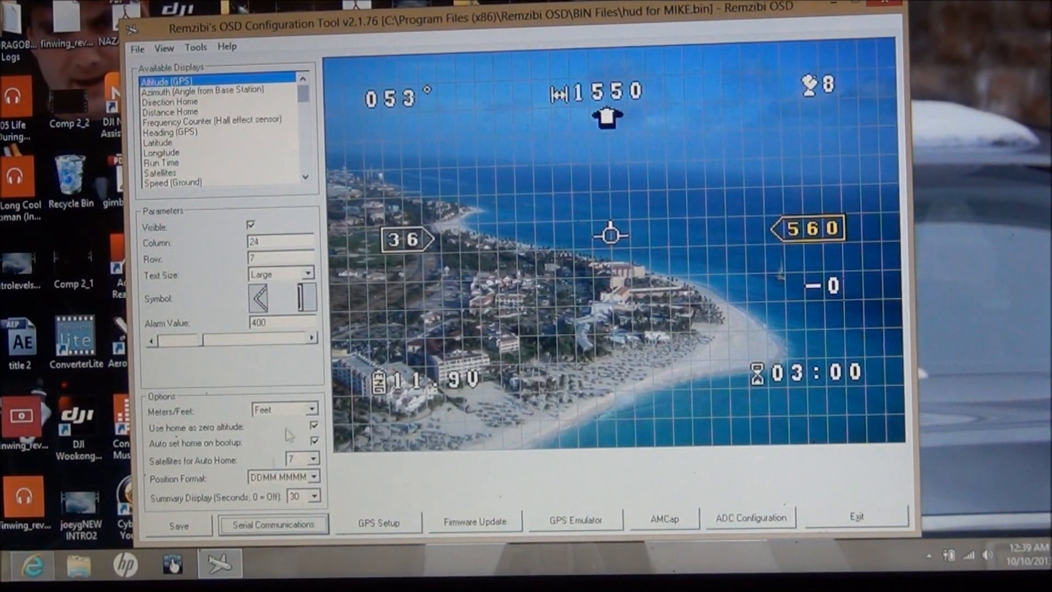
click(273, 528)
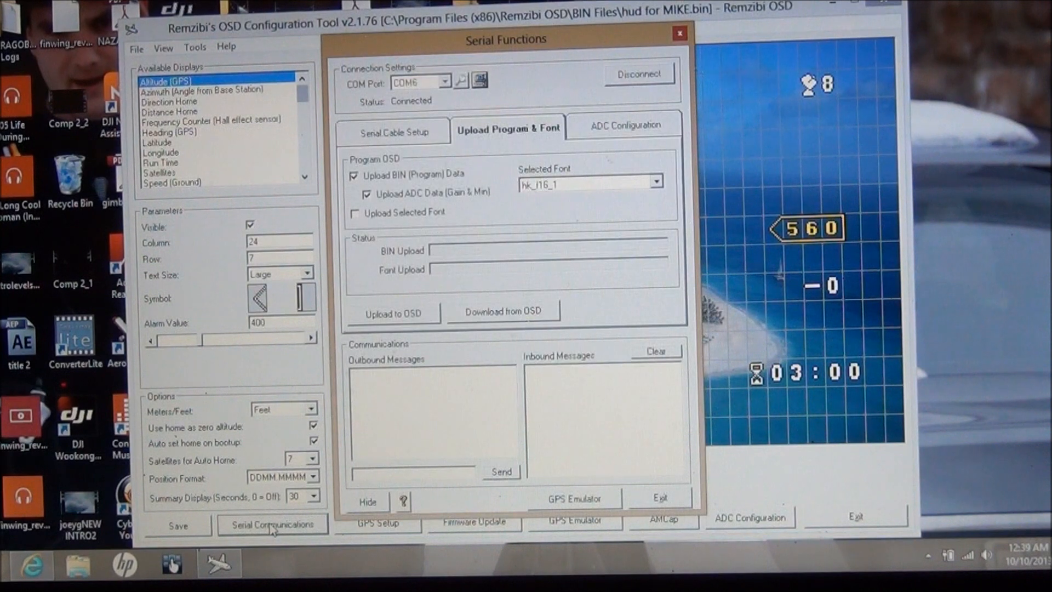
Show the ADC Configuration basic calibration for motor and video voltage after glancing at Advanced
click(610, 132)
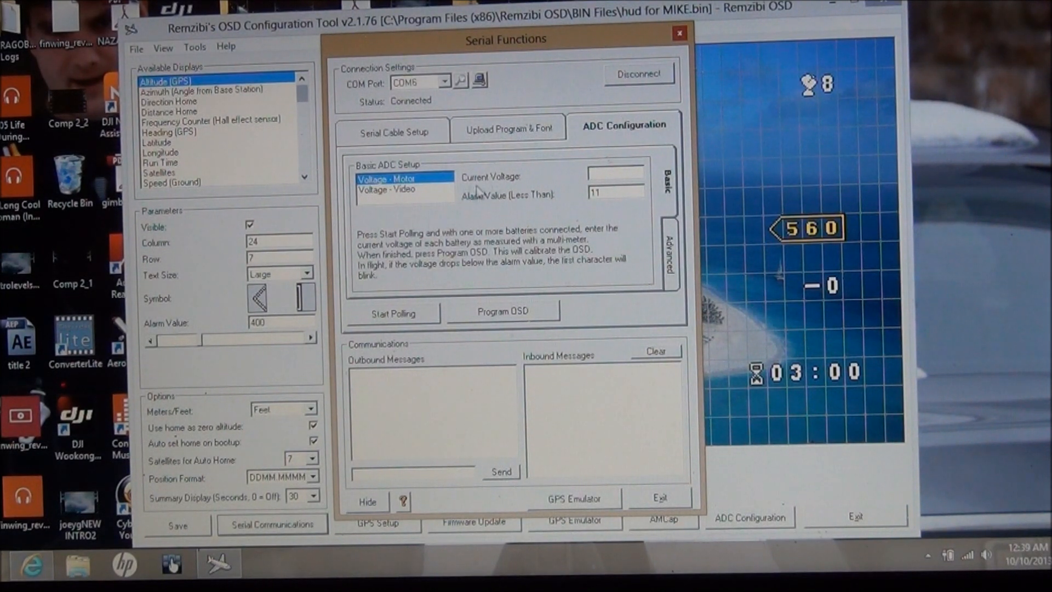
click(670, 246)
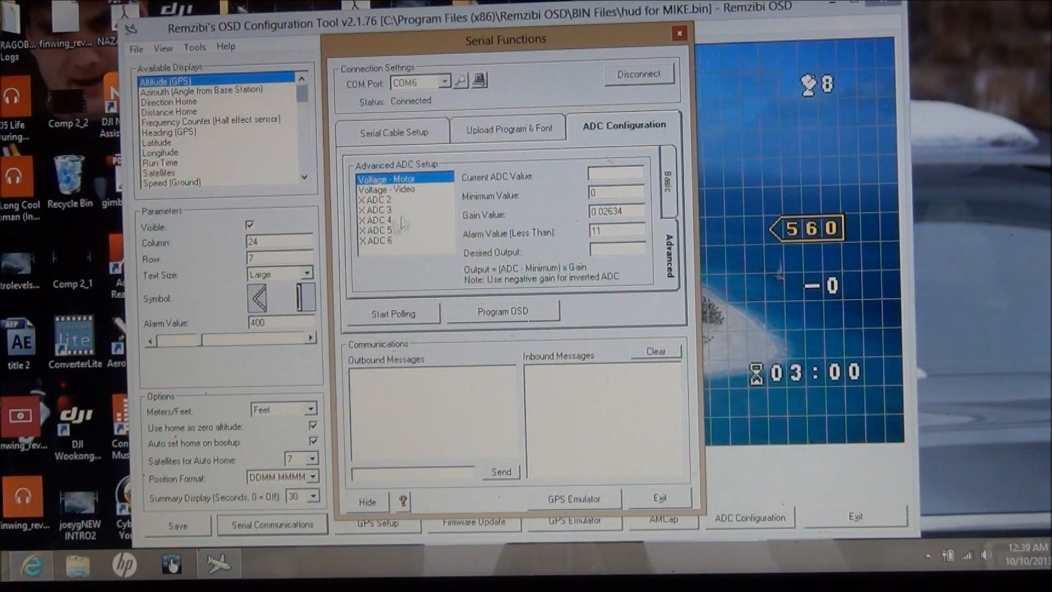
click(668, 182)
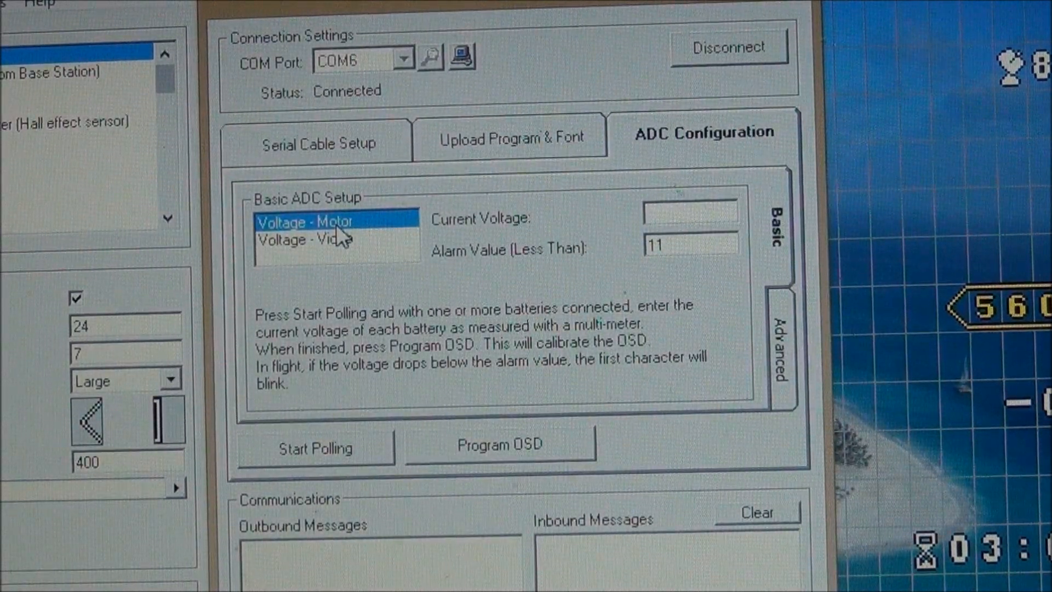
Start polling and enter motor current voltage 12.3 with low-voltage alarm 10.9
click(318, 447)
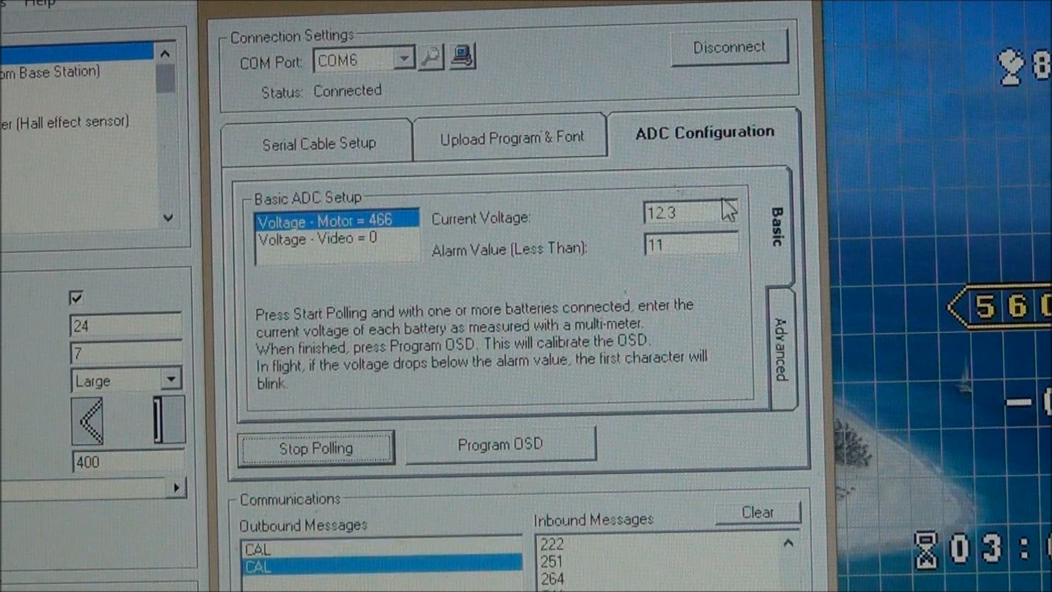
click(704, 212)
key(BackSpace)
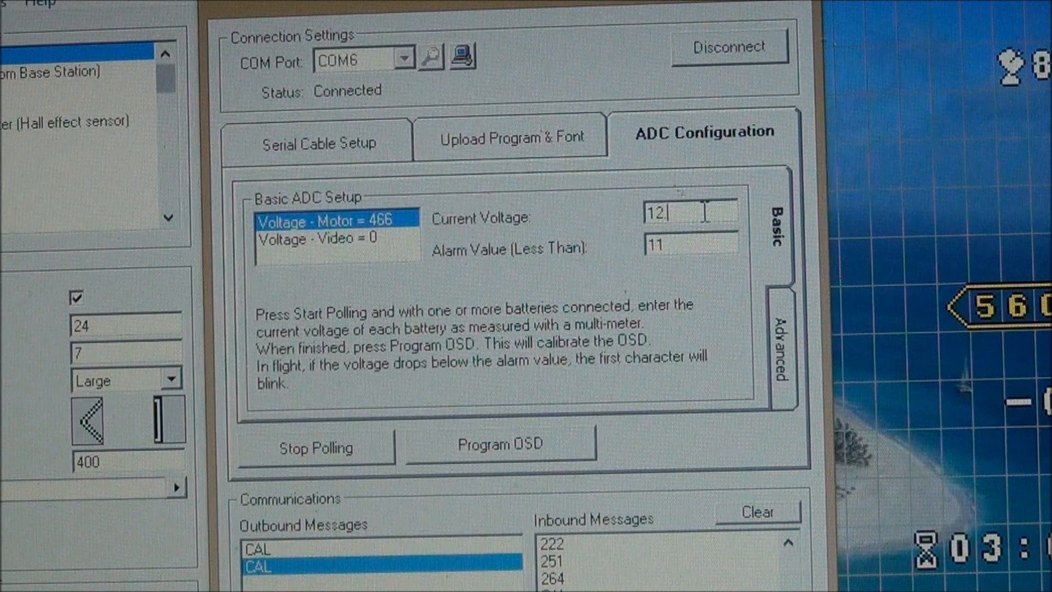
key(BackSpace)
text(.2)
key(BackSpace)
text(3)
click(673, 245)
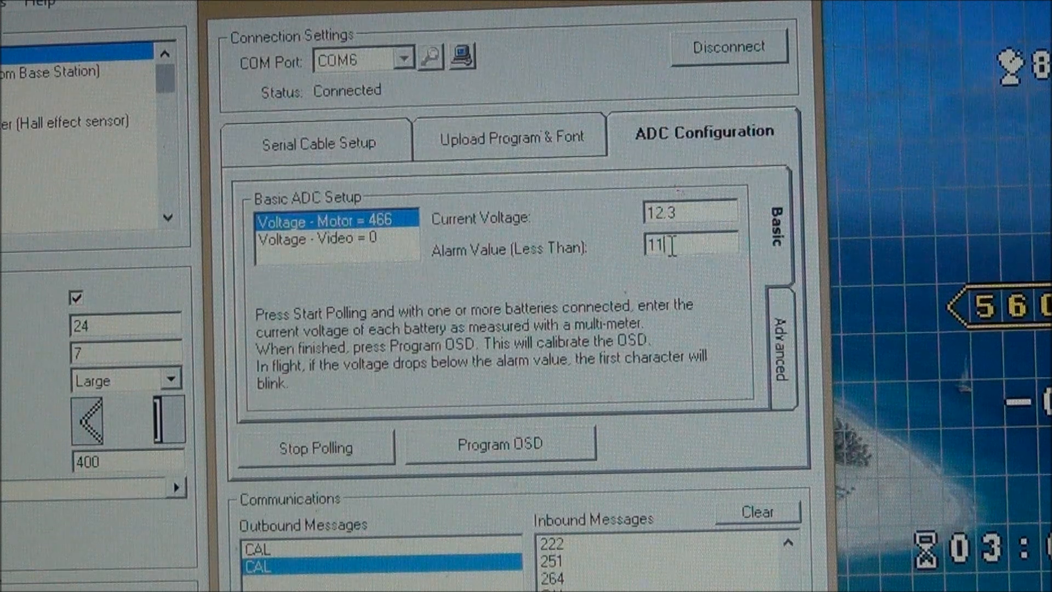
key(BackSpace)
key(BackSpace)
text(10)
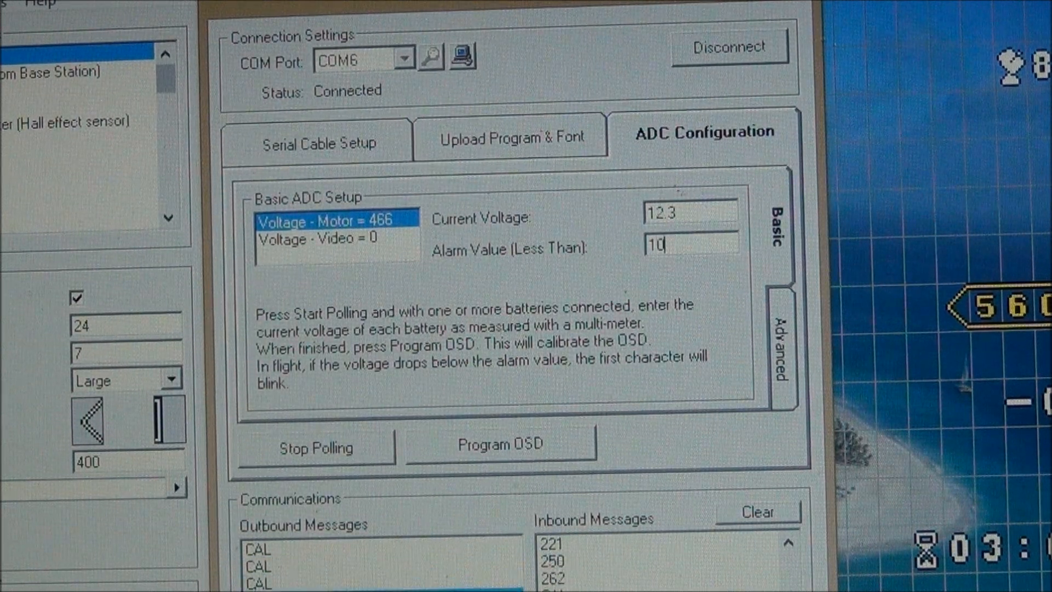
text(.9)
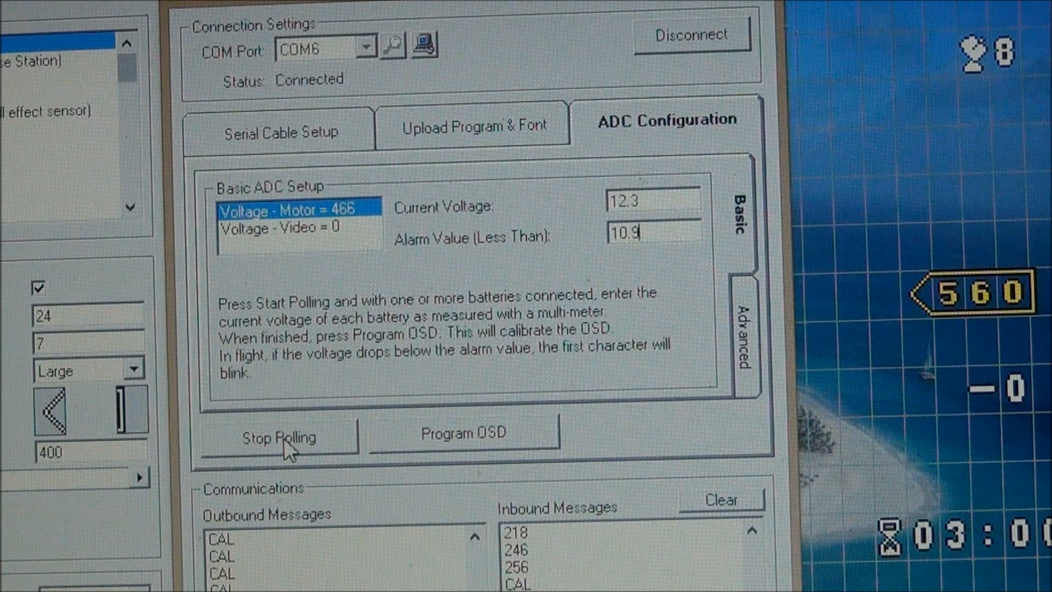
Stop polling and program the 12.3 V / 10.9 alarm motor calibration into the OSD
click(283, 437)
click(444, 433)
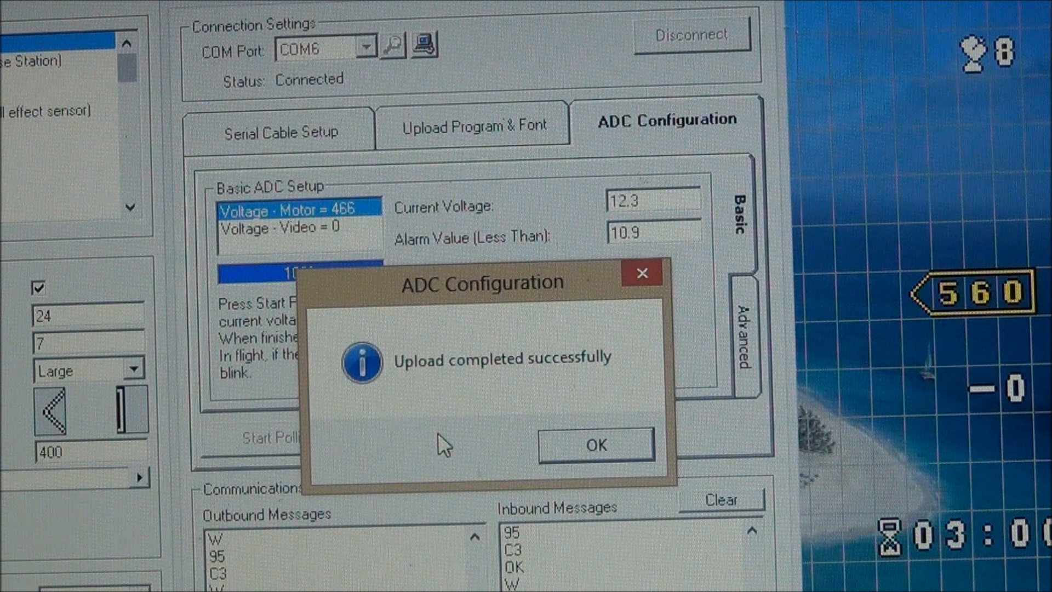
click(599, 443)
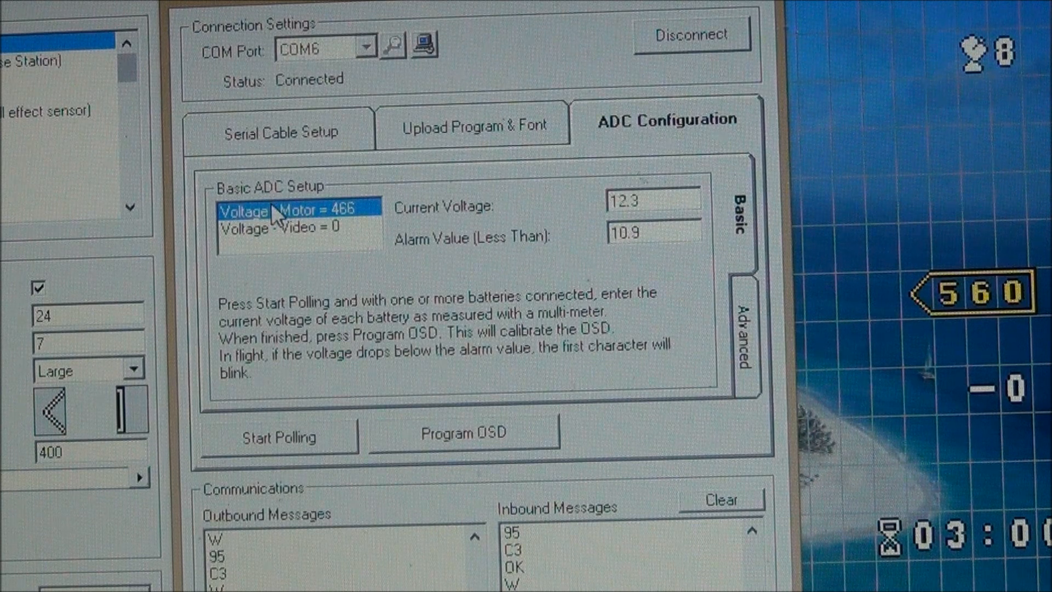
Review the Voltage - Video and Voltage - Motor list items
click(295, 232)
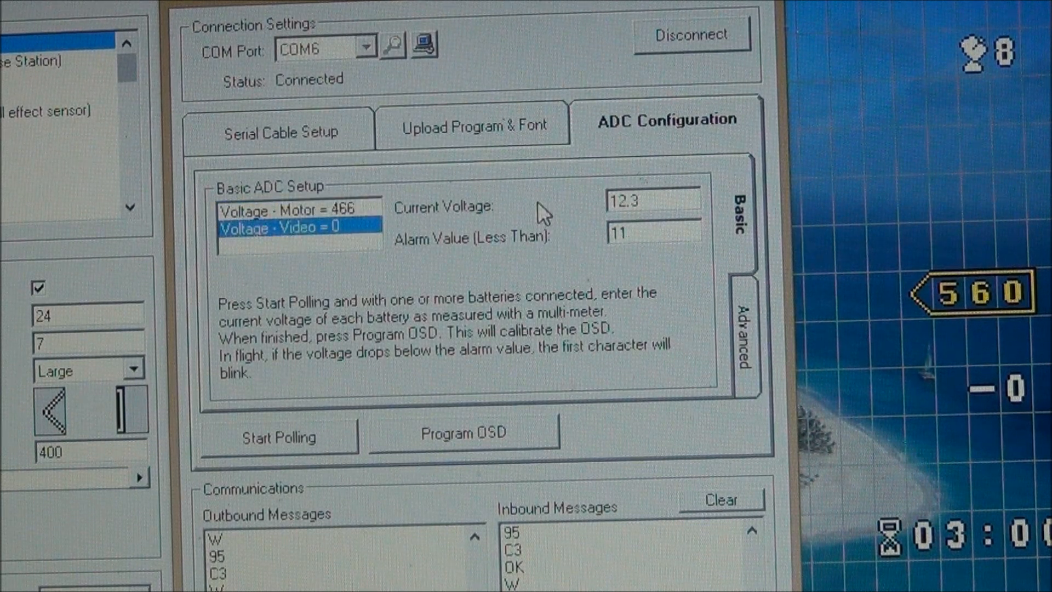
click(329, 207)
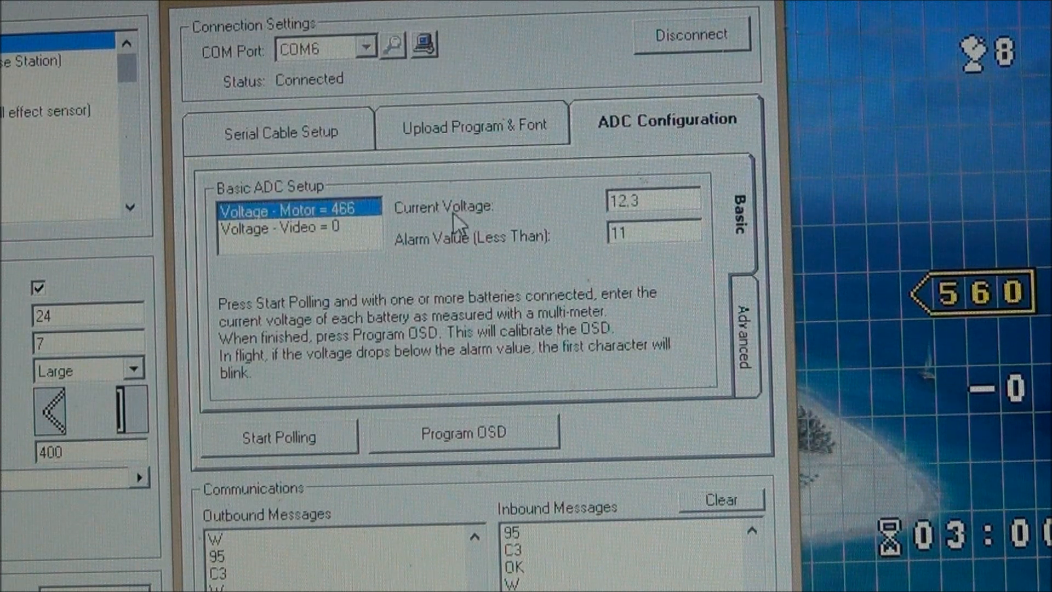
click(331, 228)
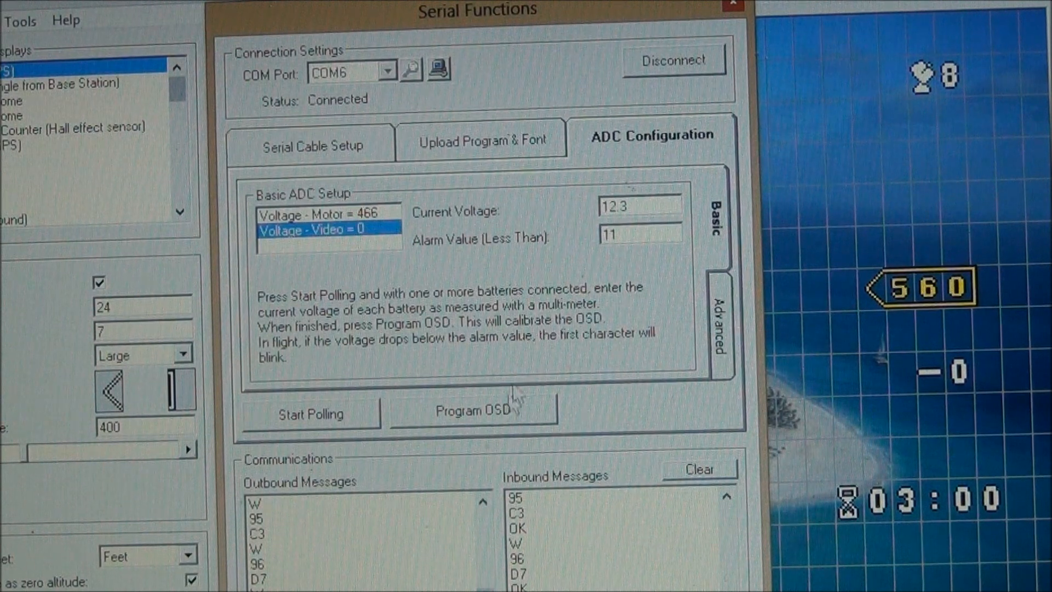
Upload the BIN program data to the OSD from Upload Program & Font, then hide the log
click(475, 153)
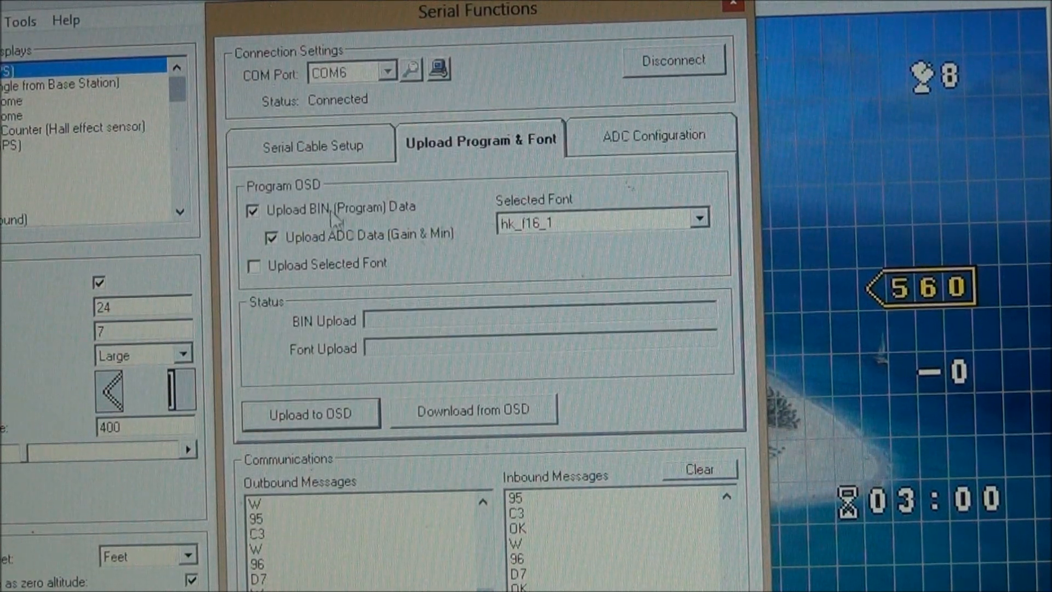
click(308, 414)
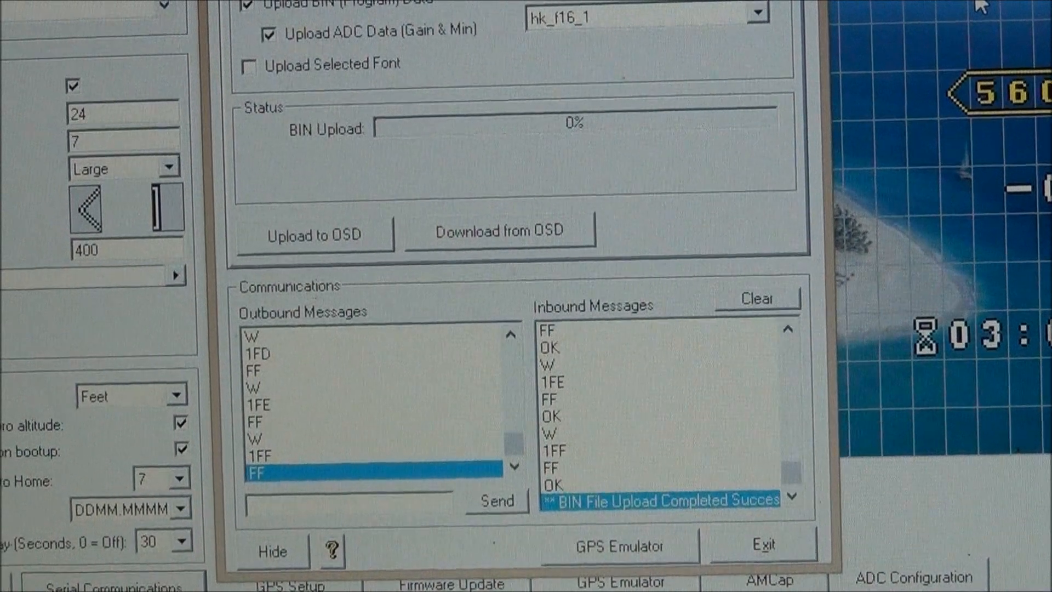
click(284, 552)
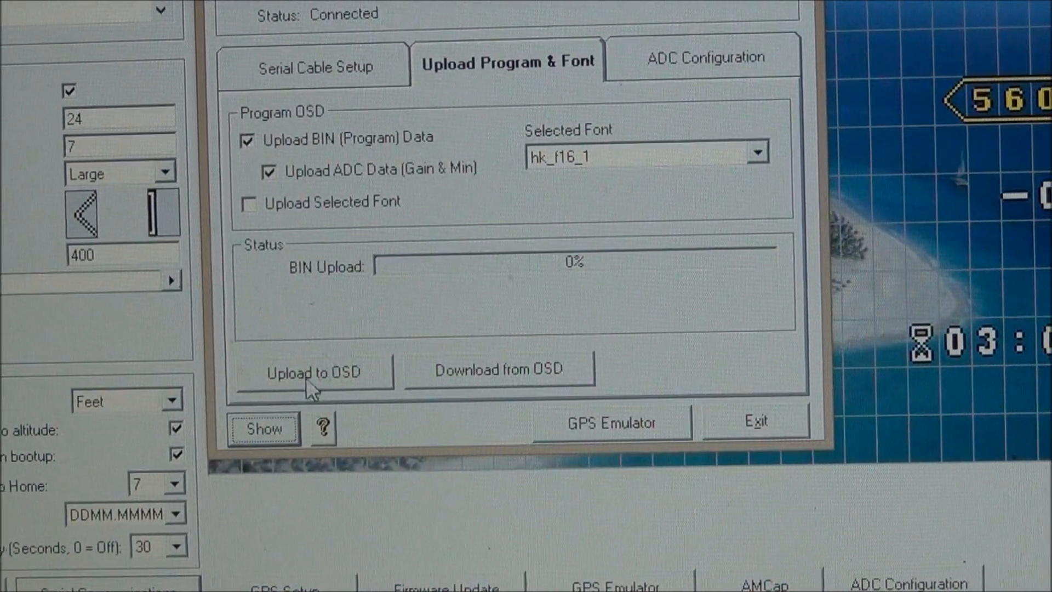
Expand the log again and exit Serial Functions back to the HUD preview
click(275, 429)
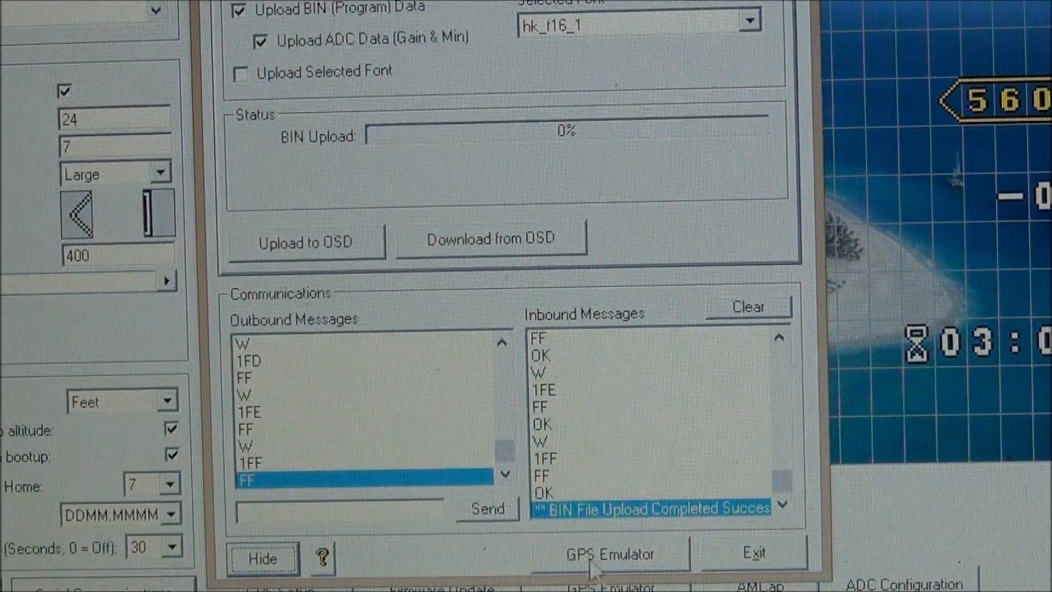
click(714, 573)
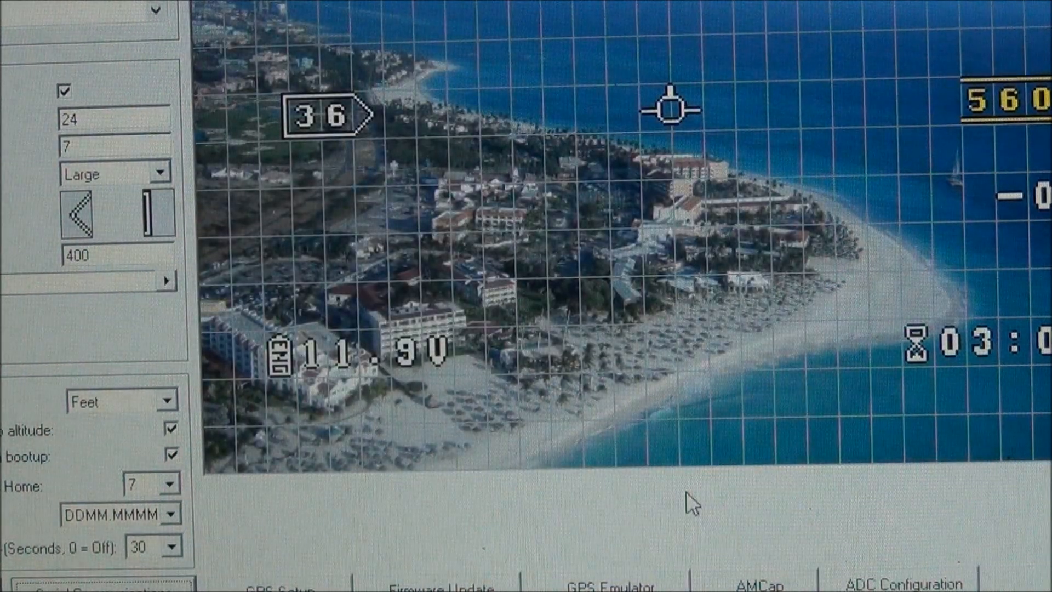